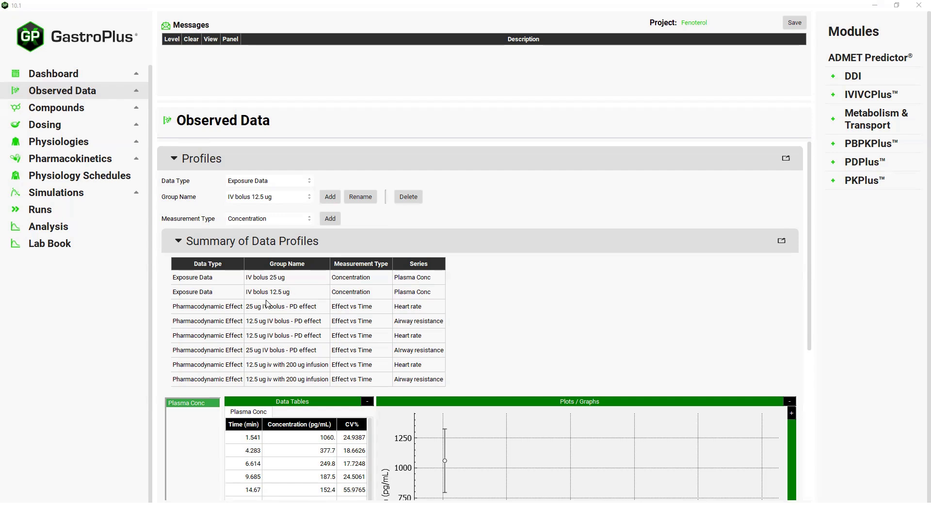
Step: Review the compartmental pharmacokinetic model for Fenoterol and the list of available simulations
{"action": "left_click", "coordinate": [80, 160]}
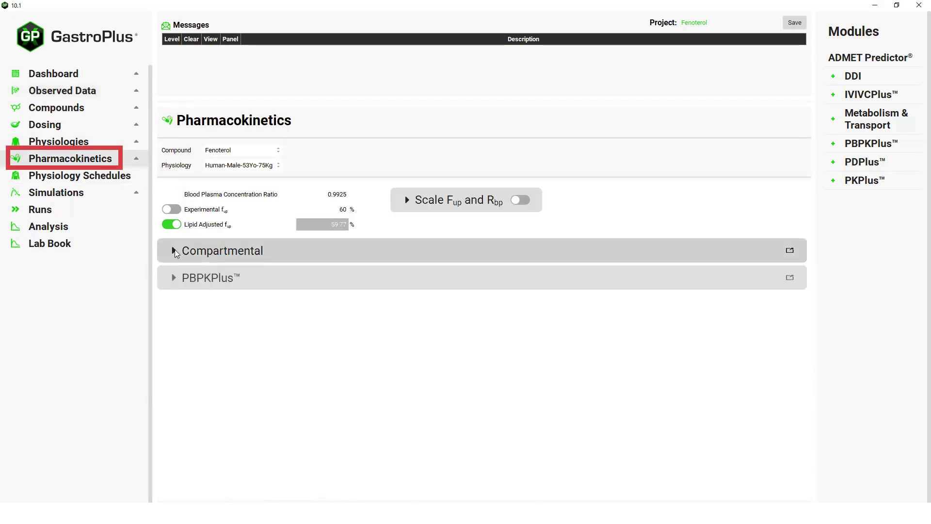
{"action": "left_click", "coordinate": [174, 249]}
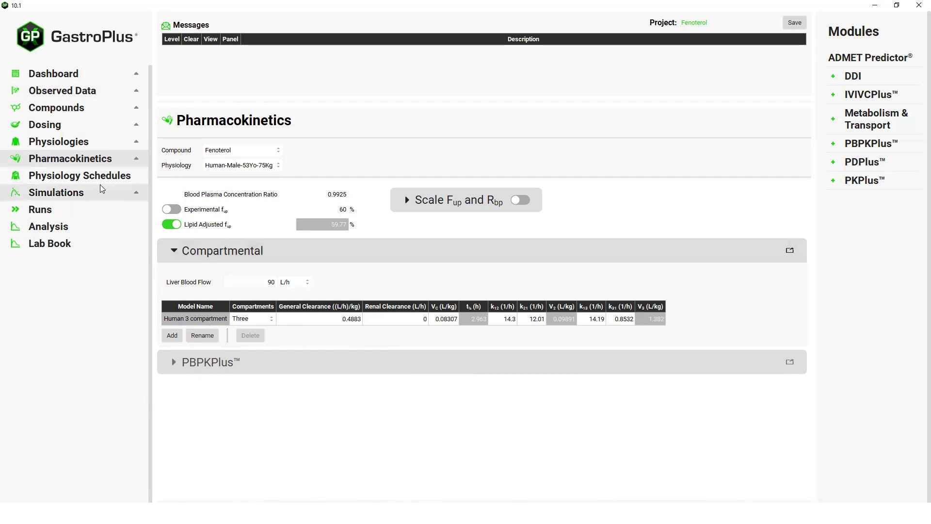
{"action": "left_click", "coordinate": [78, 192]}
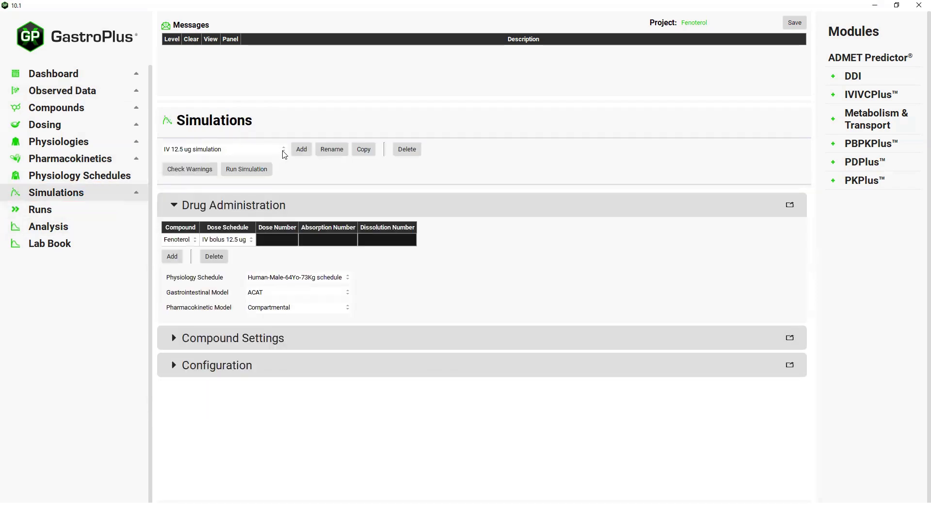
{"action": "left_click", "coordinate": [285, 150]}
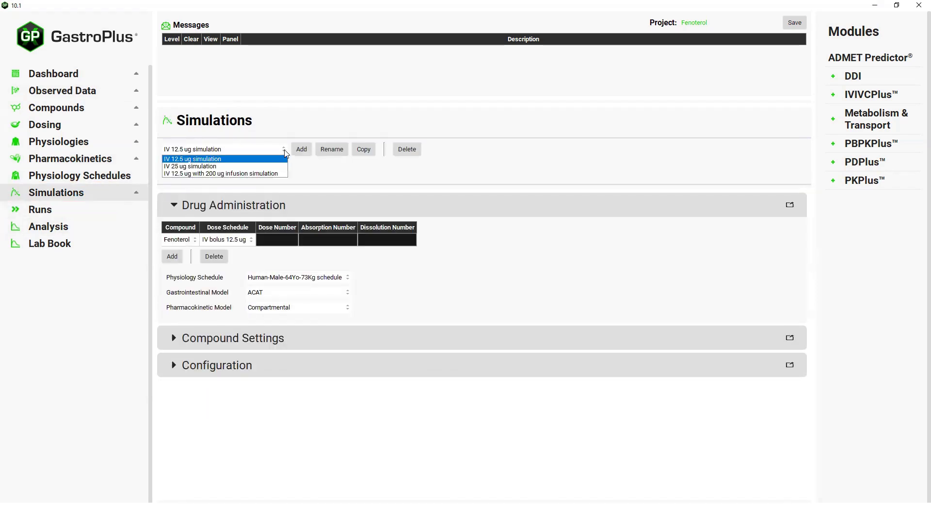
{"action": "left_click", "coordinate": [360, 178]}
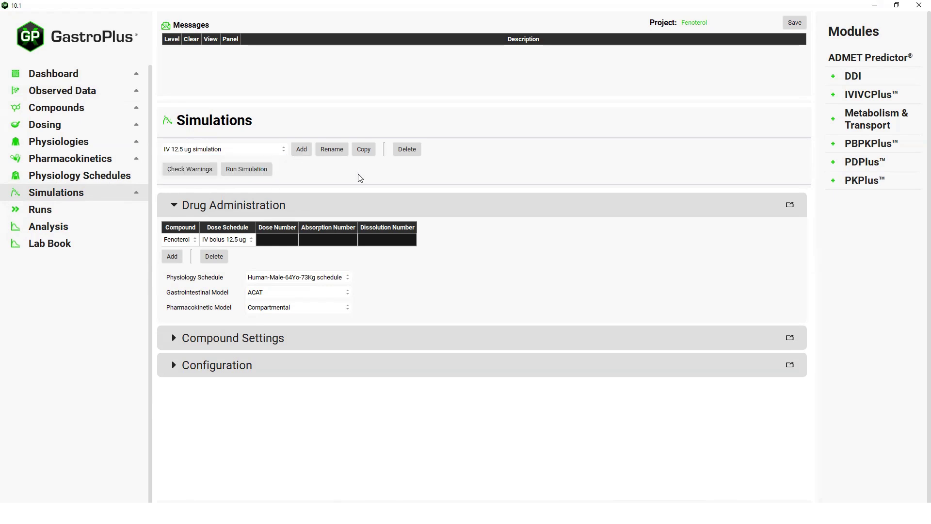
Step: Add a PDPlus input named "Iv 12.5 ug -airway resistance"
{"action": "left_click", "coordinate": [863, 165]}
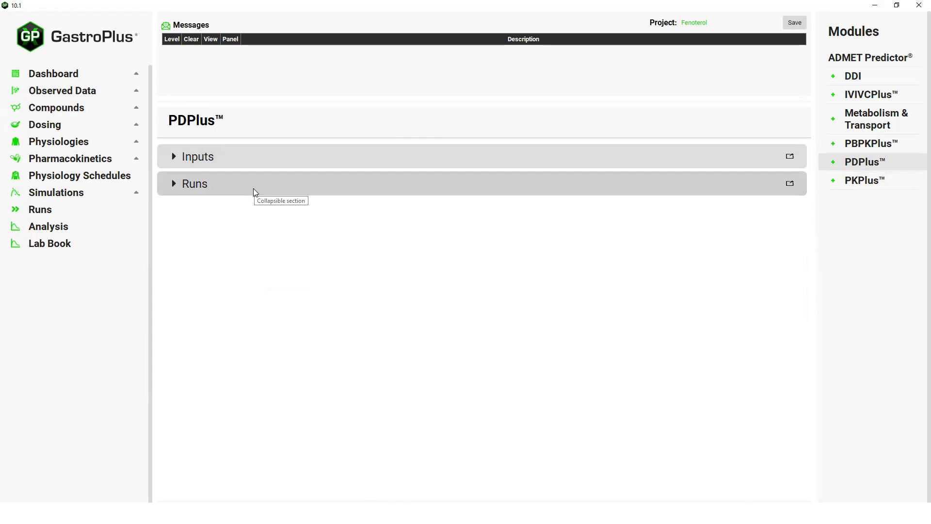
{"action": "left_click", "coordinate": [175, 155]}
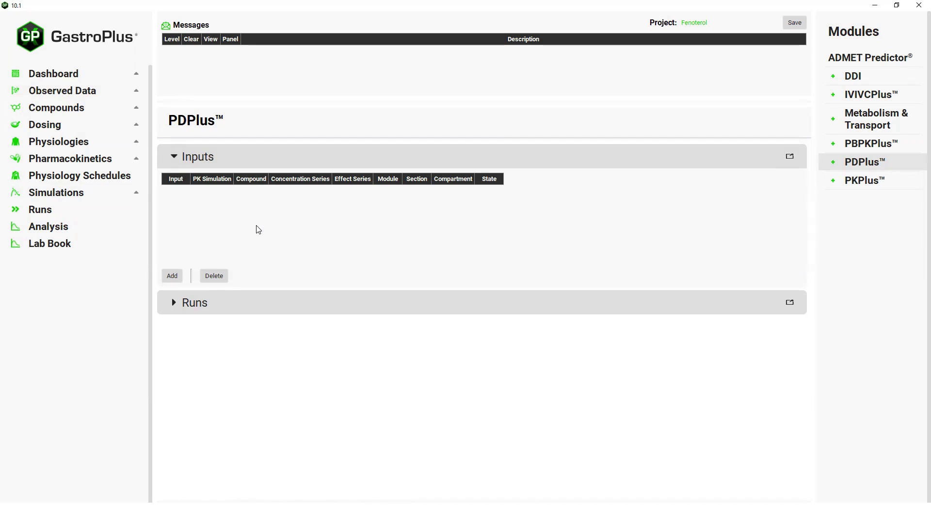
{"action": "left_click", "coordinate": [175, 277]}
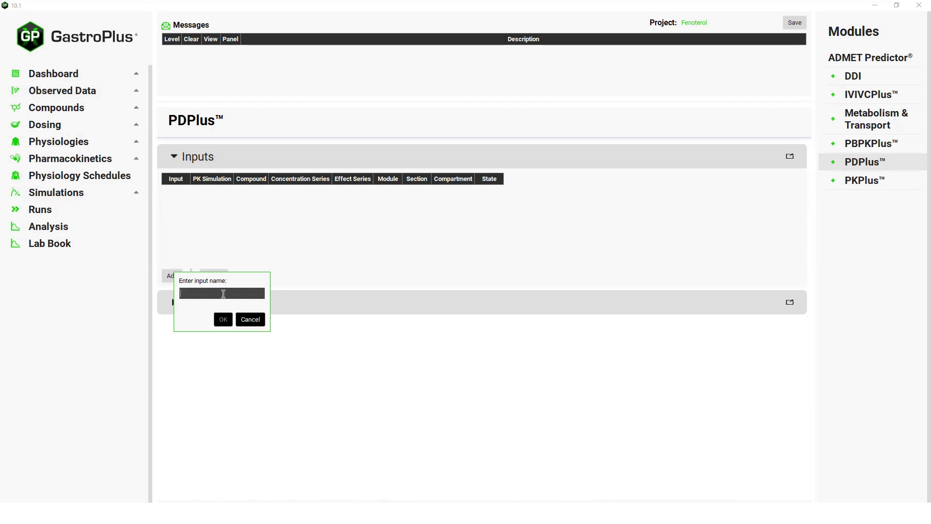
{"action": "type", "text": "Iv 12.5 ug "}
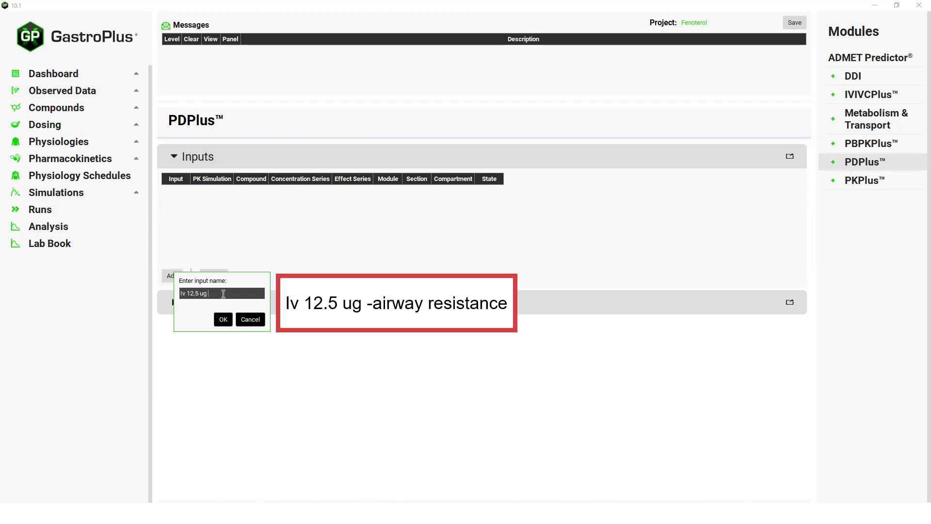
{"action": "type", "text": "-airway resistance"}
{"action": "left_click", "coordinate": [223, 319]}
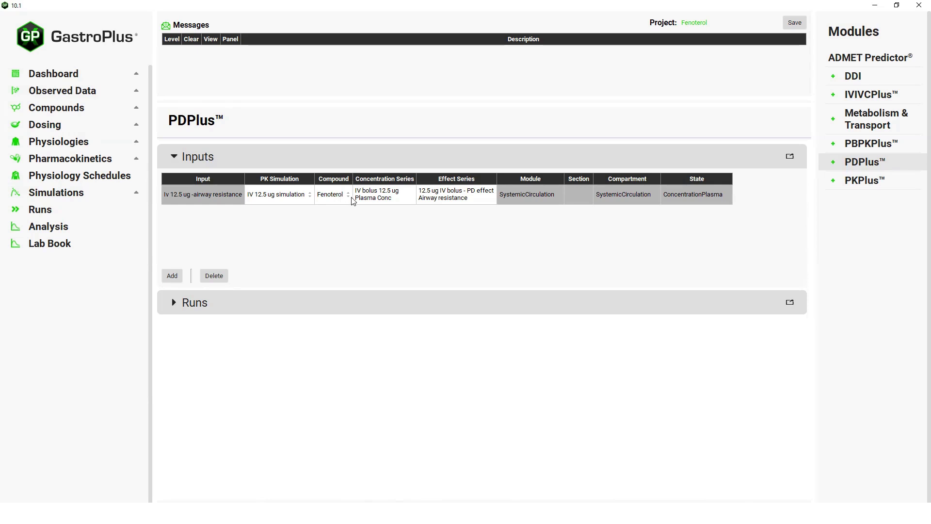
Step: Check the compound choices and the effect series groups available for the 12.5 ug airway resistance input
{"action": "left_click", "coordinate": [349, 198]}
{"action": "left_click", "coordinate": [349, 199]}
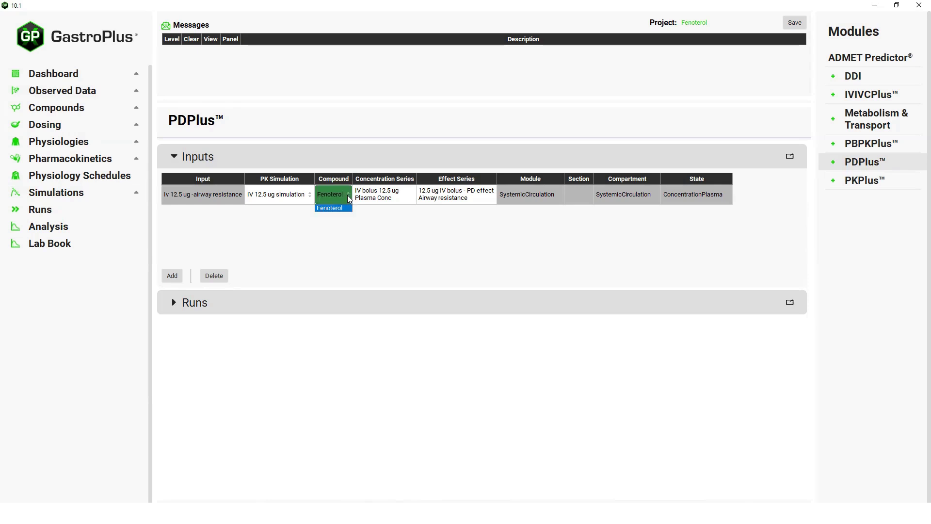
{"action": "left_click", "coordinate": [349, 198]}
{"action": "left_click", "coordinate": [487, 194]}
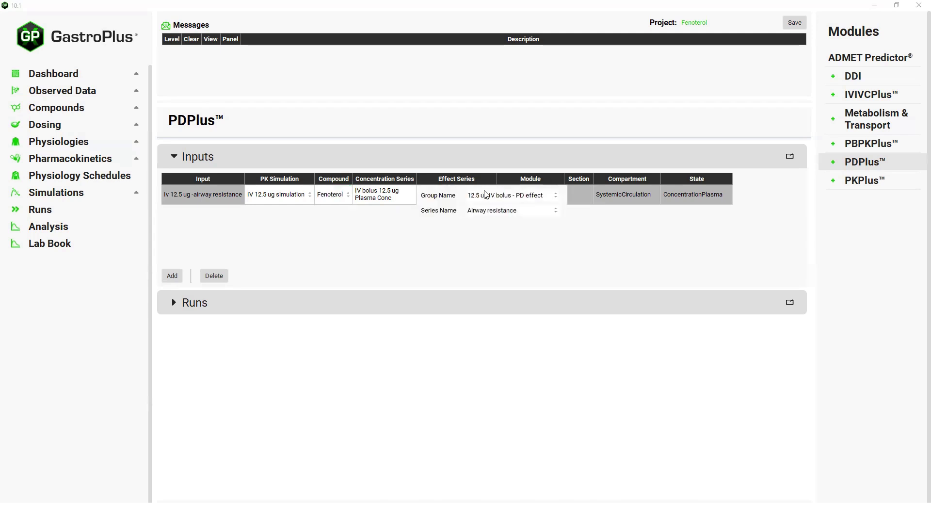
{"action": "left_click", "coordinate": [554, 196]}
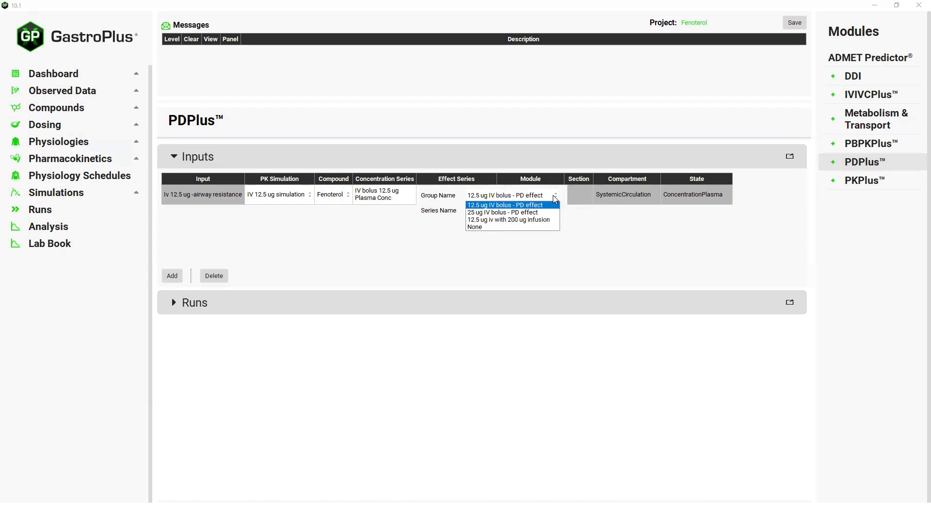
{"action": "left_click", "coordinate": [609, 247]}
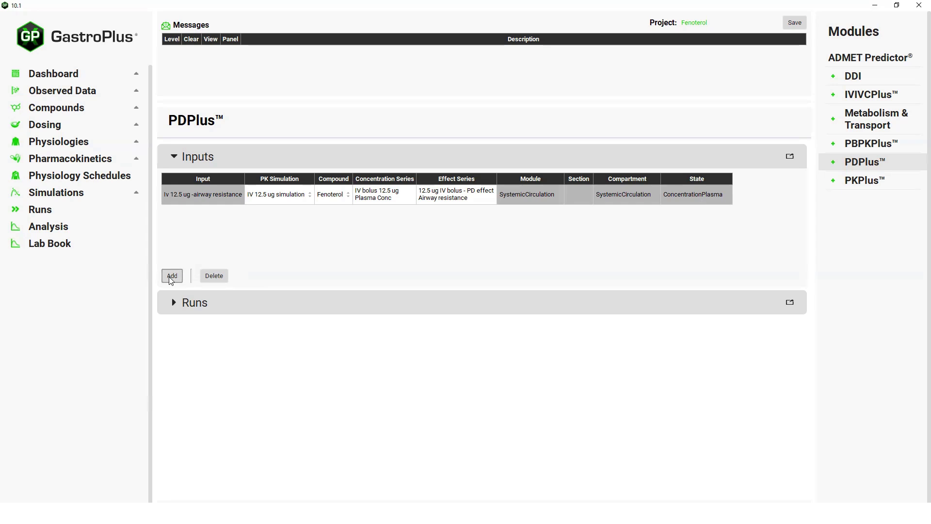
Step: Add two more inputs named "Iv 25 ug-airway resistance" and "IV 12.5 ug with 200ug inf-airway resistance"
{"action": "left_click", "coordinate": [172, 276]}
{"action": "type", "text": "Iv 25 ug-airway resistane"}
{"action": "type", "text": "e"}
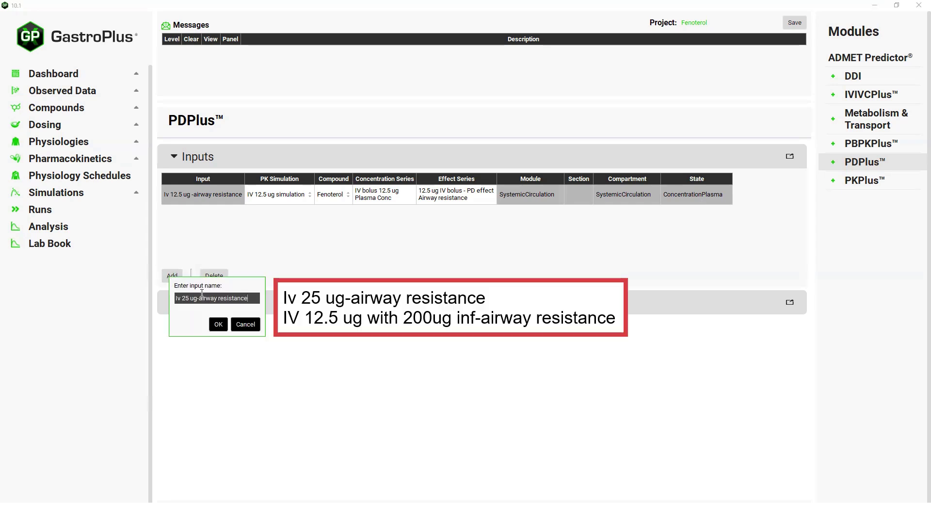
{"action": "left_click", "coordinate": [219, 324]}
{"action": "left_click", "coordinate": [173, 275]}
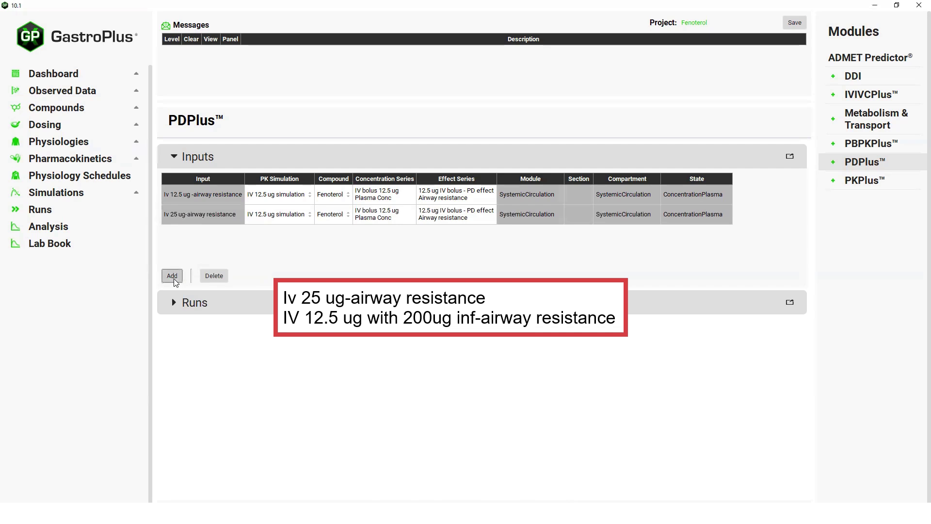
{"action": "type", "text": "IV 12.5 ug with 200ug inf-airway resistance"}
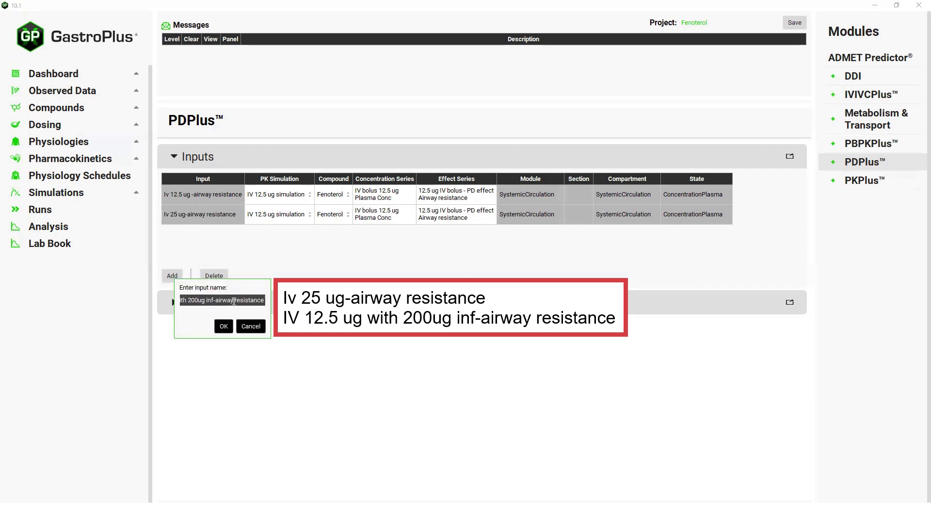
{"action": "left_click", "coordinate": [224, 325]}
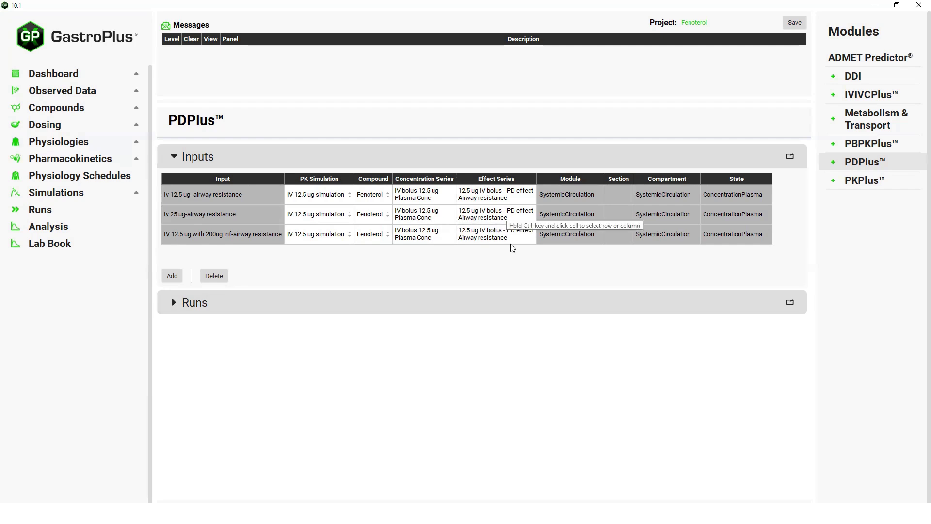
Step: Assign the 25 ug input the IV 25 ug simulation and the IV bolus 25 ug concentration series group
{"action": "left_click", "coordinate": [349, 216]}
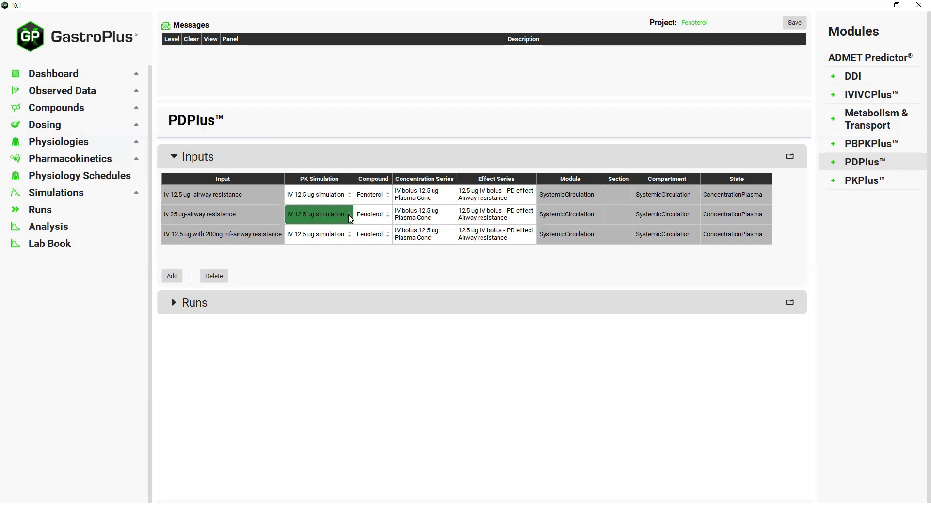
{"action": "left_click", "coordinate": [349, 217]}
{"action": "left_click", "coordinate": [356, 243]}
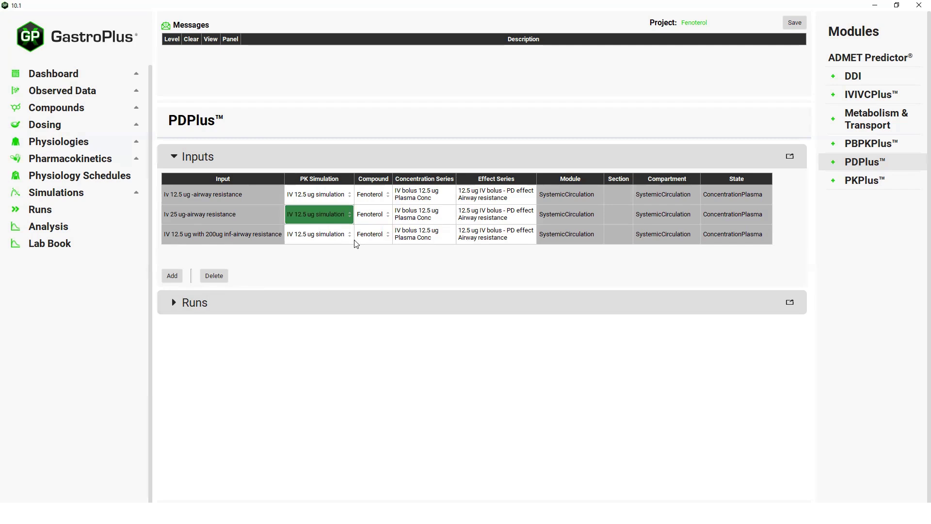
{"action": "left_click", "coordinate": [435, 217]}
{"action": "left_click", "coordinate": [493, 217]}
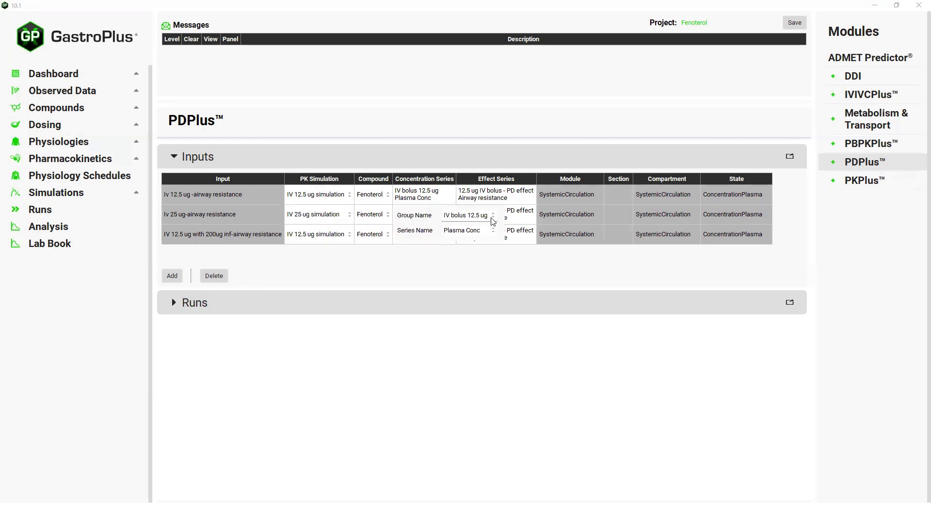
{"action": "left_click", "coordinate": [477, 236]}
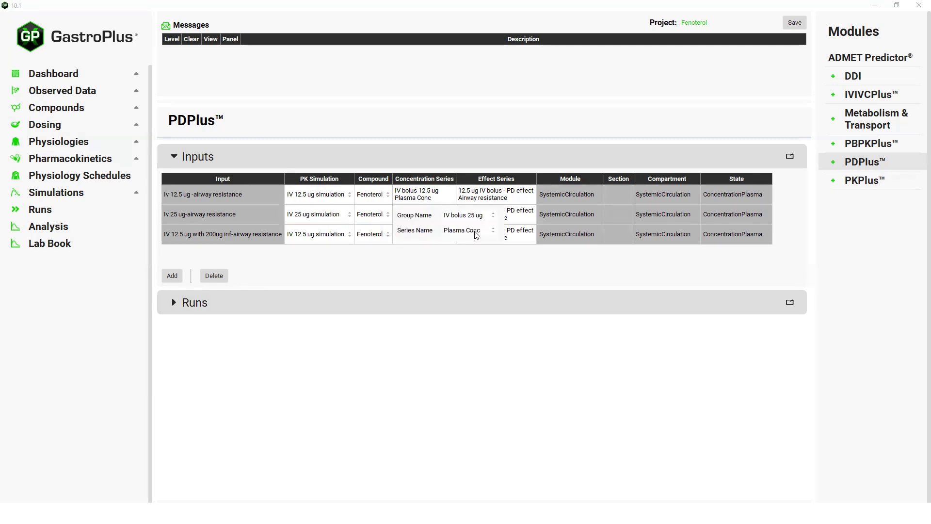
Step: Set the 25 ug input's effect series group to "25 ug IV bolus - PD effect"
{"action": "left_click", "coordinate": [529, 215]}
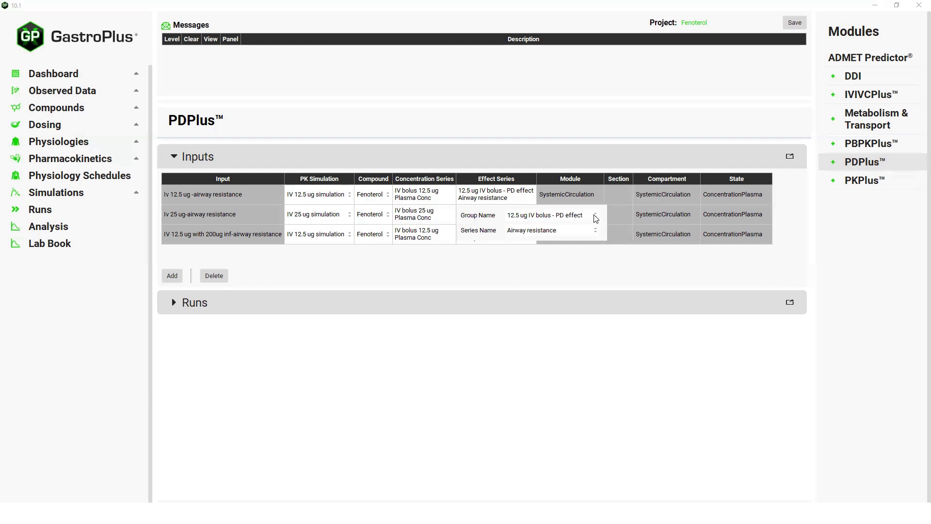
{"action": "left_click", "coordinate": [594, 216]}
{"action": "left_click", "coordinate": [538, 230]}
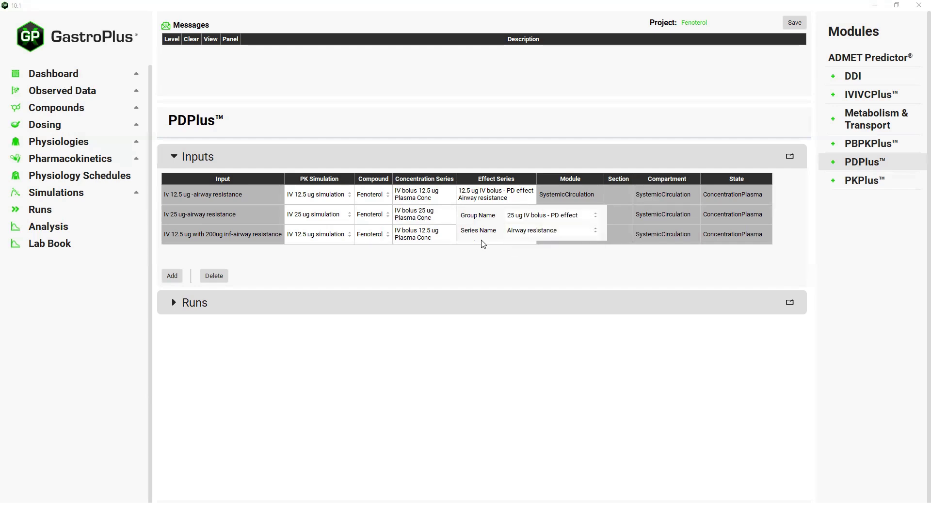
Step: Assign the 200ug infusion input the "IV 12.5 ug with 200 ug infusion simulation" and set its concentration series to Use Simulated
{"action": "left_click", "coordinate": [332, 235]}
{"action": "left_click", "coordinate": [349, 235]}
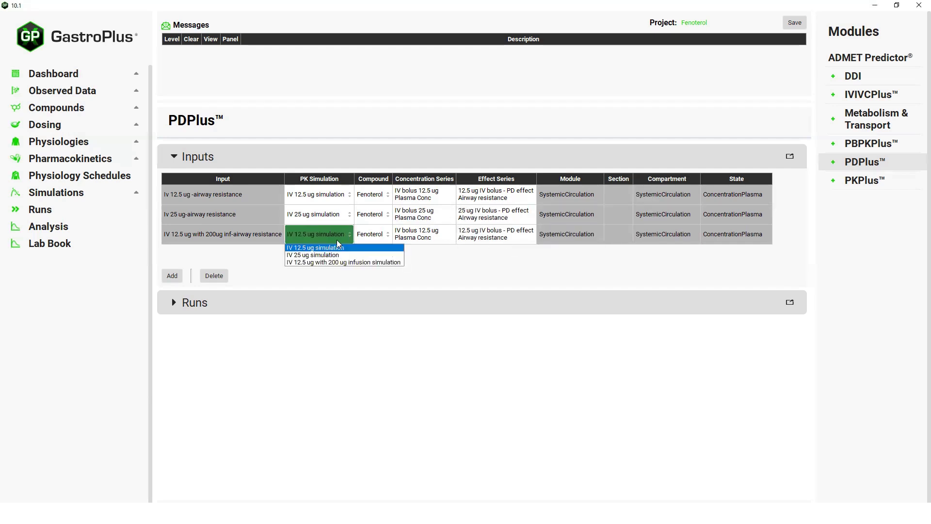
{"action": "left_click", "coordinate": [329, 264]}
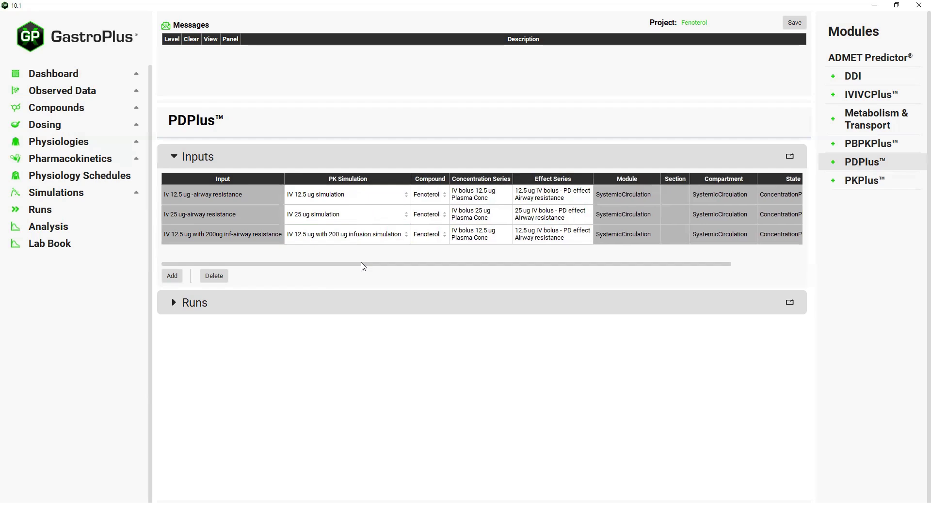
{"action": "left_click", "coordinate": [505, 236]}
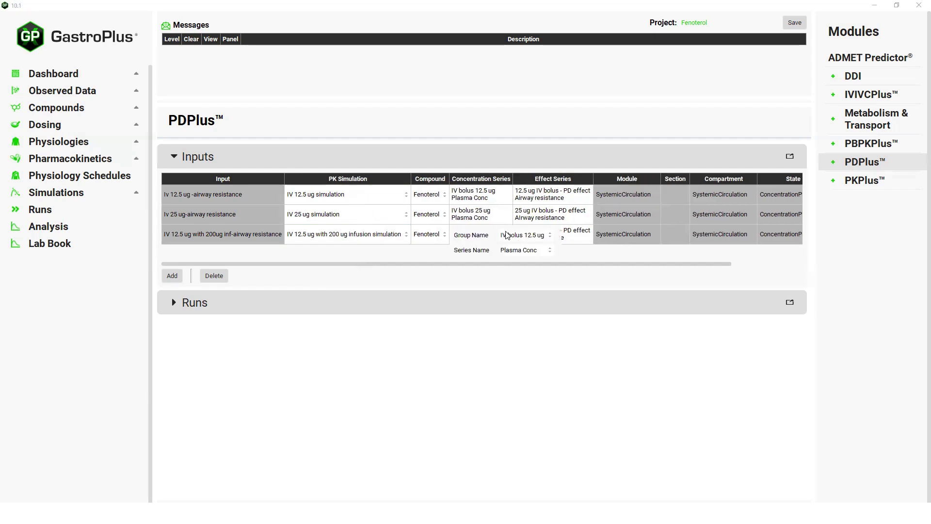
{"action": "left_click", "coordinate": [550, 235]}
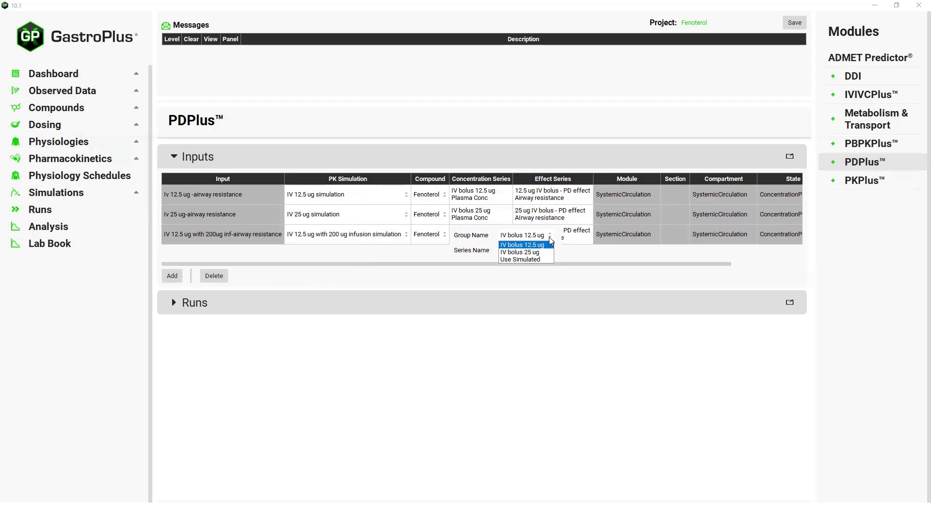
{"action": "left_click", "coordinate": [530, 260]}
{"action": "left_click", "coordinate": [579, 255]}
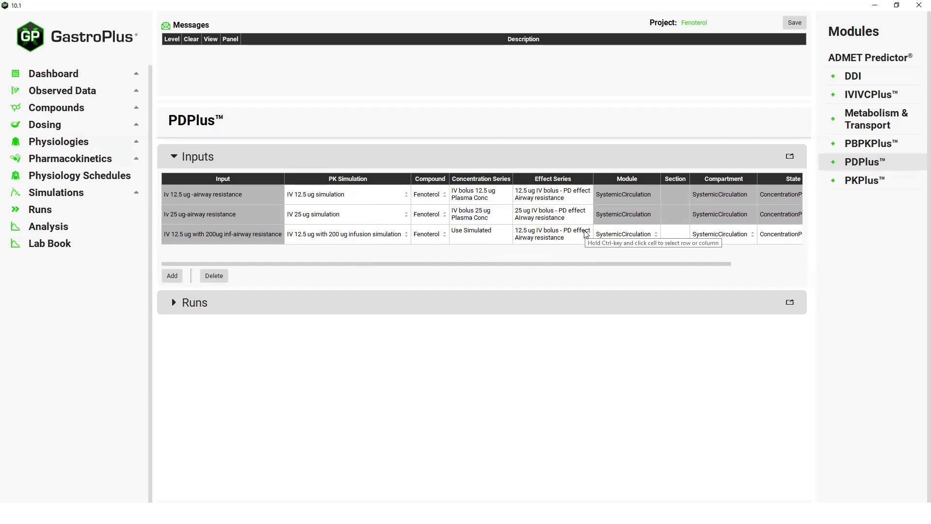
Step: Set the infusion input's effect series group to "12.5 ug iv with 200 ug infusion"
{"action": "left_click", "coordinate": [585, 234]}
{"action": "left_click", "coordinate": [657, 237]}
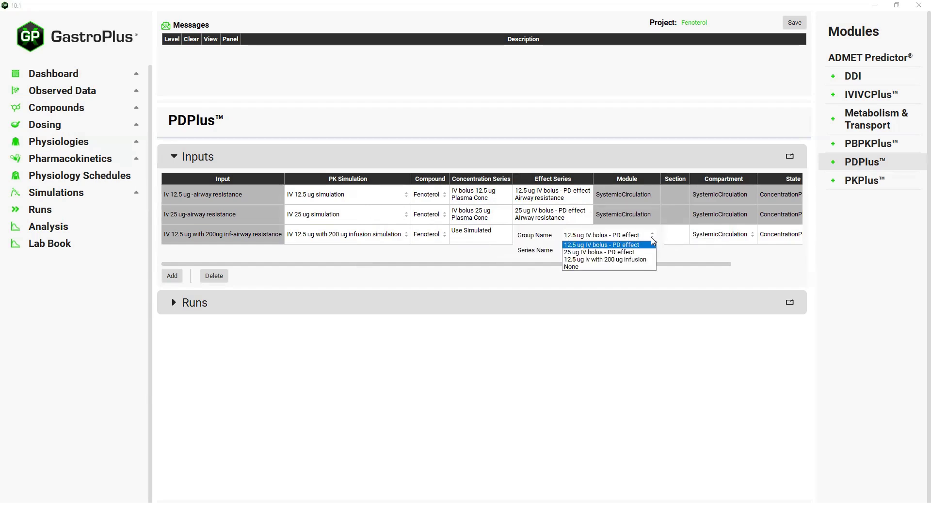
{"action": "left_click", "coordinate": [613, 260]}
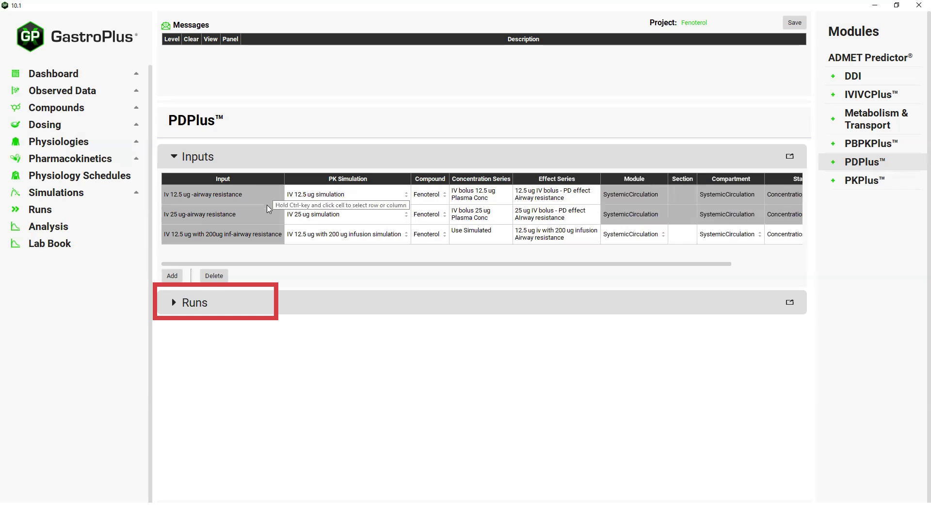
Step: Add a run named "airway resistance run" and select the "Iv 12.5 ug -airway resistance" input for it
{"action": "left_click", "coordinate": [173, 307]}
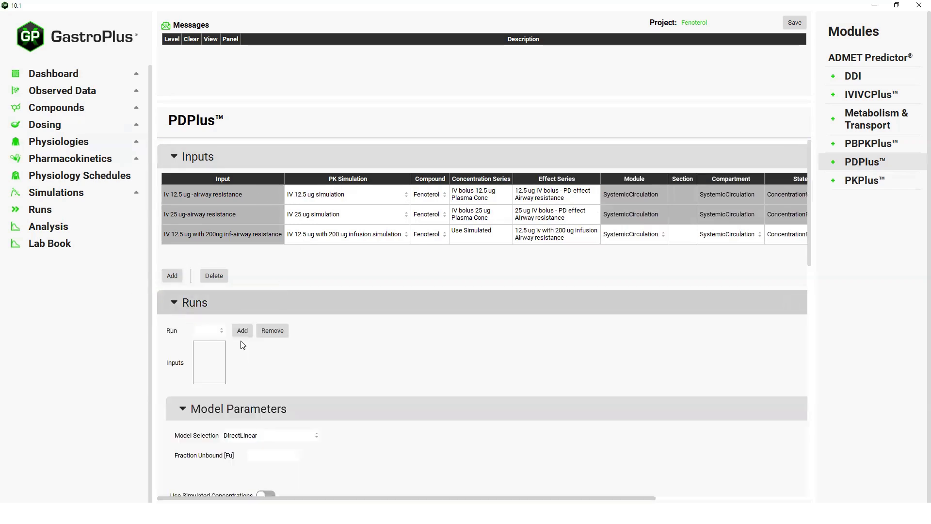
{"action": "left_click", "coordinate": [242, 331]}
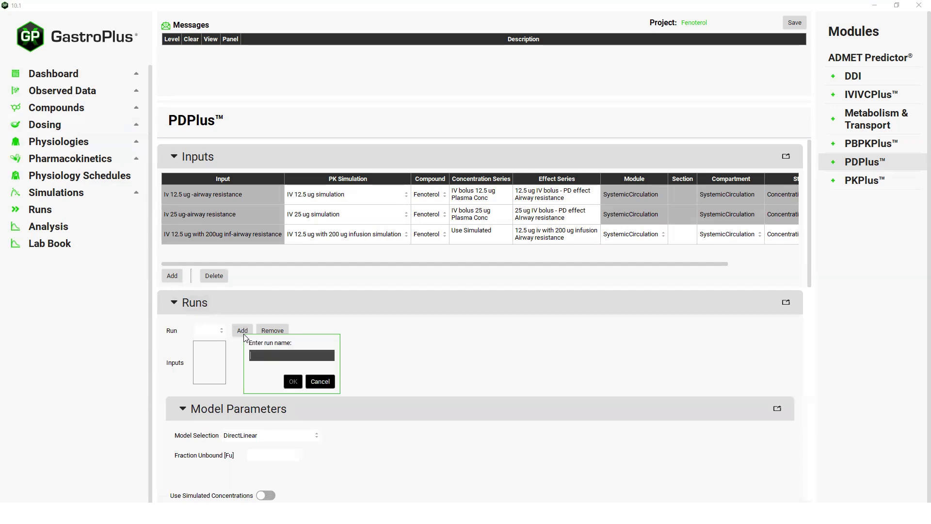
{"action": "type", "text": "airway resistance run"}
{"action": "left_click", "coordinate": [292, 382]}
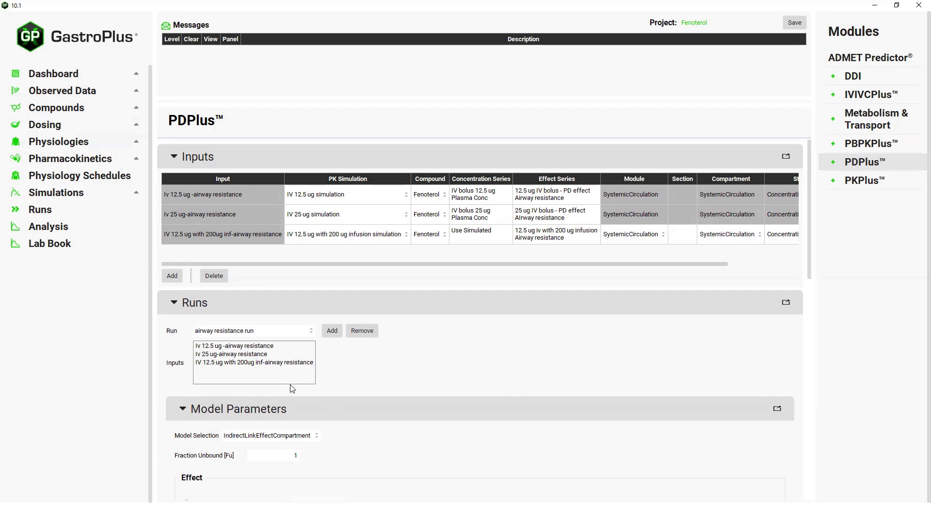
{"action": "left_click", "coordinate": [227, 347]}
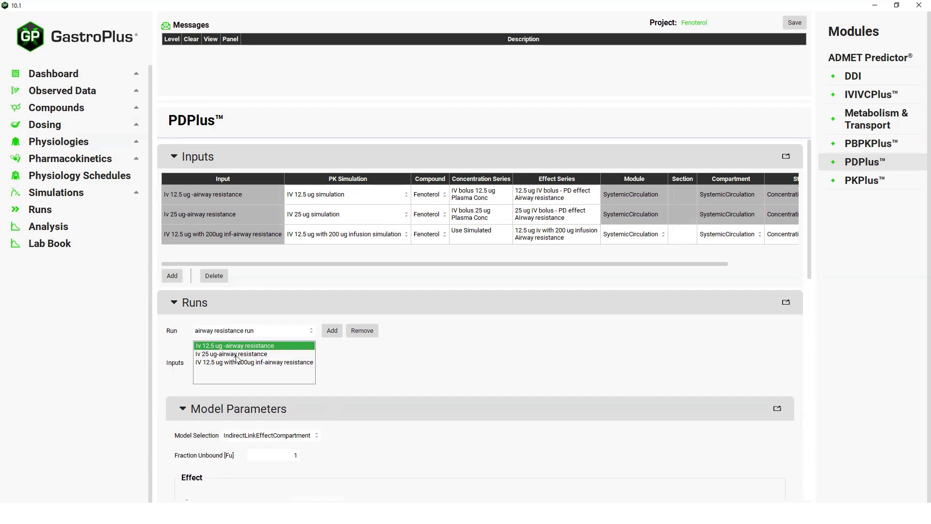
Step: Add the "Iv 25 ug-airway resistance" input to the run's selection and set the model to DirectSigmoidal
{"action": "left_click", "coordinate": [246, 356], "text": "ctrl"}
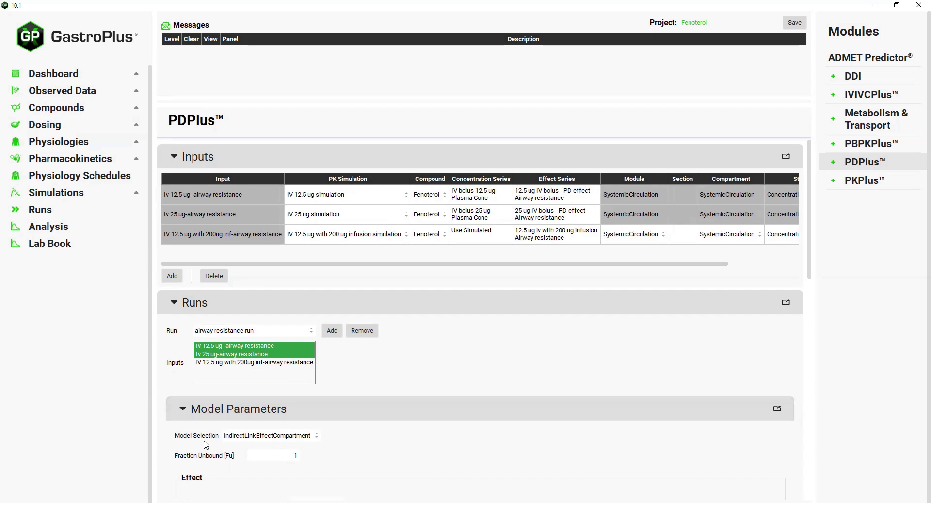
{"action": "left_click", "coordinate": [316, 438]}
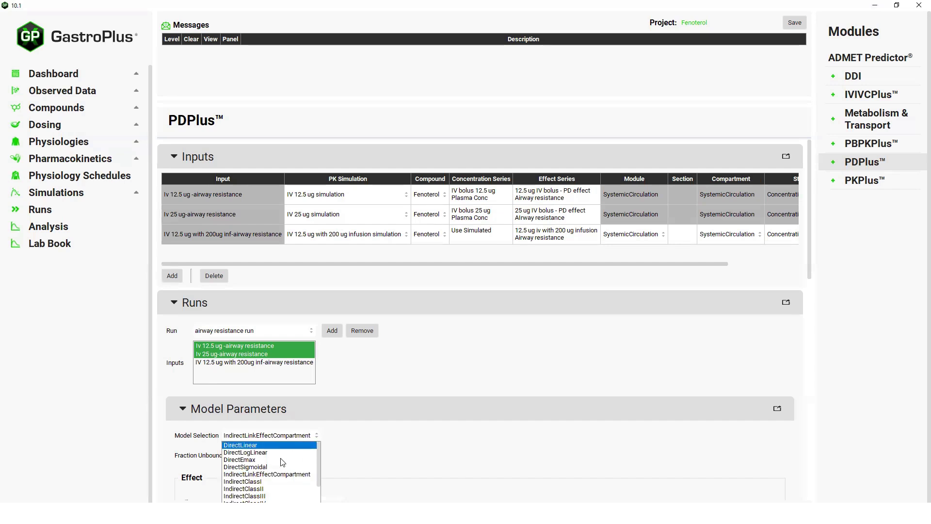
{"action": "left_click", "coordinate": [266, 467]}
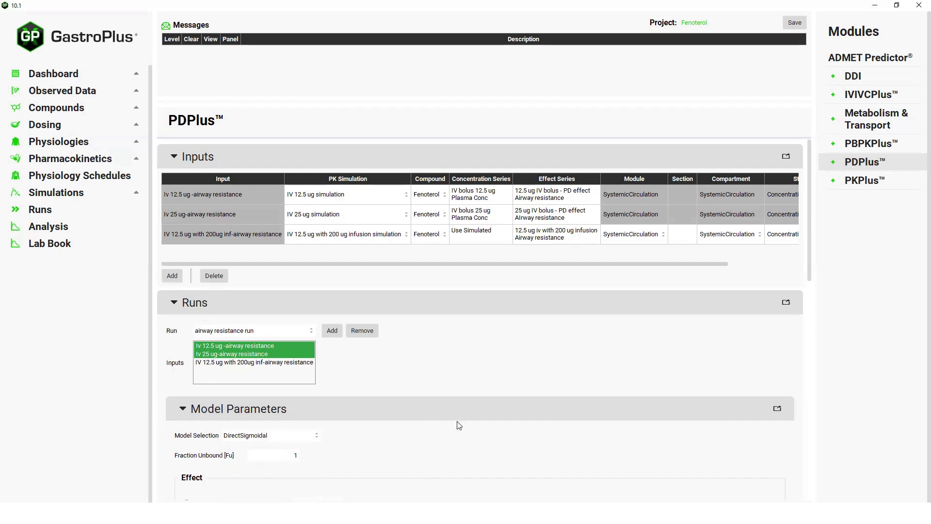
Step: Generate initial estimates for the effect parameters and set the run mode type to Optimization
{"action": "scroll", "coordinate": [459, 425], "scroll_direction": "down", "scroll_amount": 3}
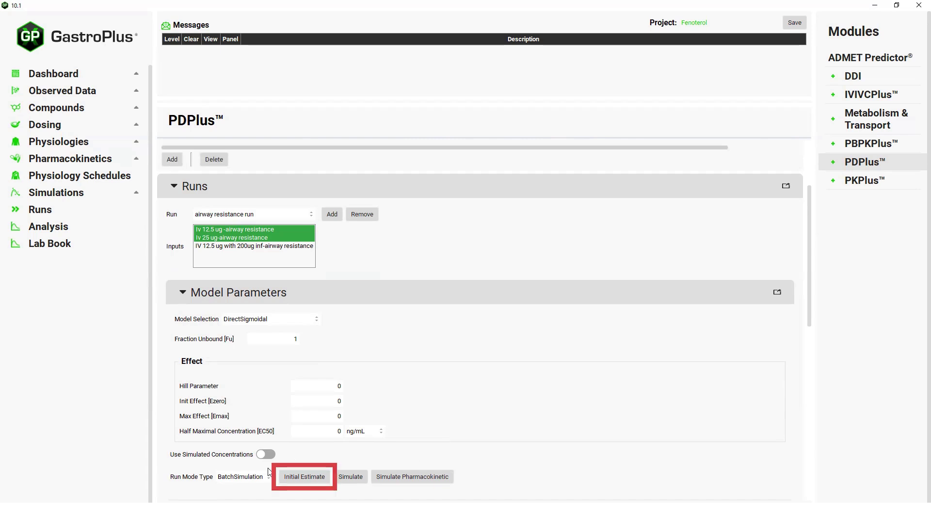
{"action": "left_click", "coordinate": [310, 477]}
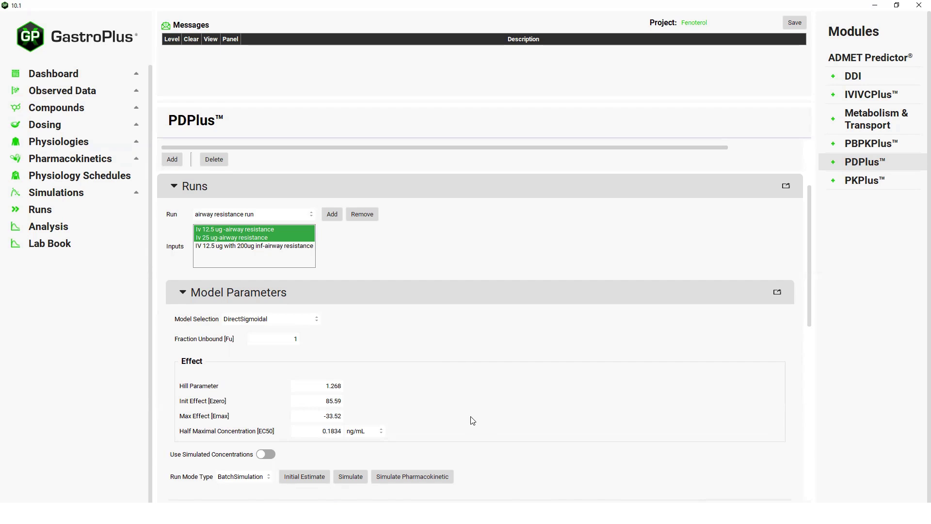
{"action": "scroll", "coordinate": [473, 420], "scroll_direction": "down", "scroll_amount": 2}
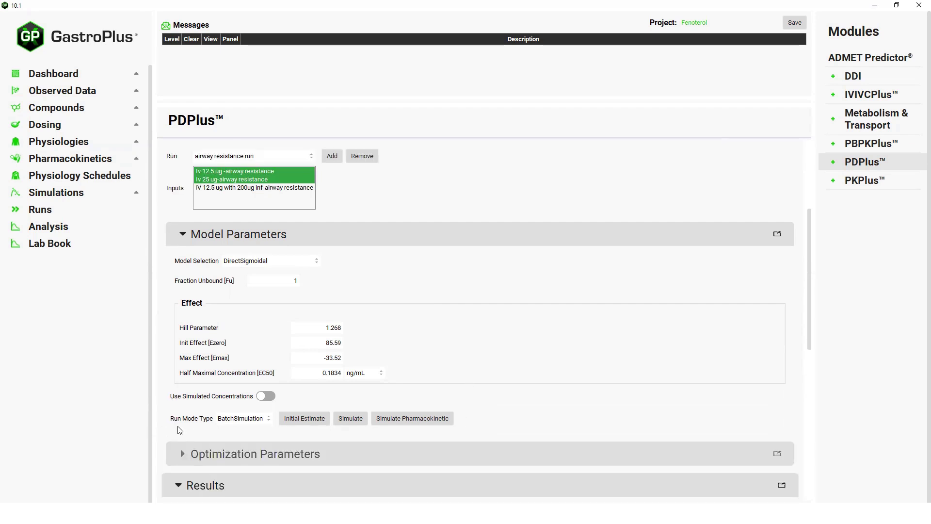
{"action": "left_click", "coordinate": [268, 419]}
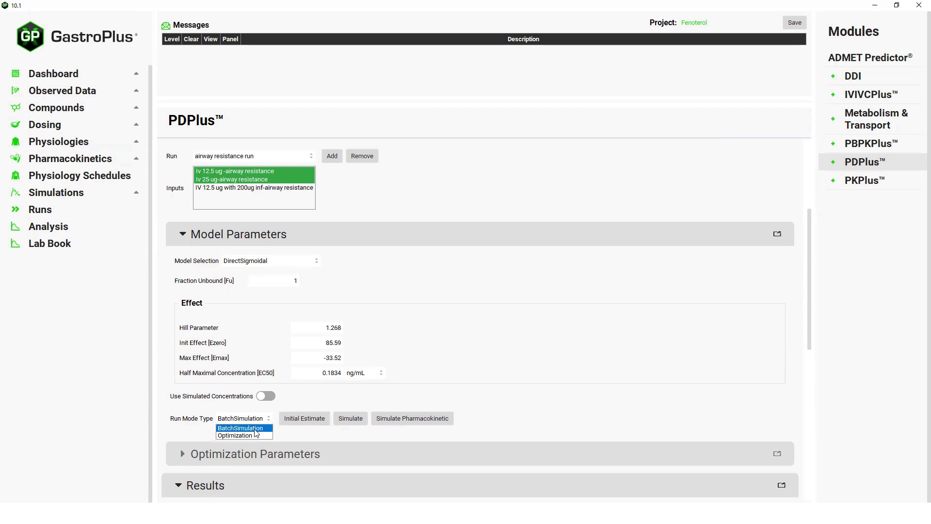
{"action": "left_click", "coordinate": [245, 435]}
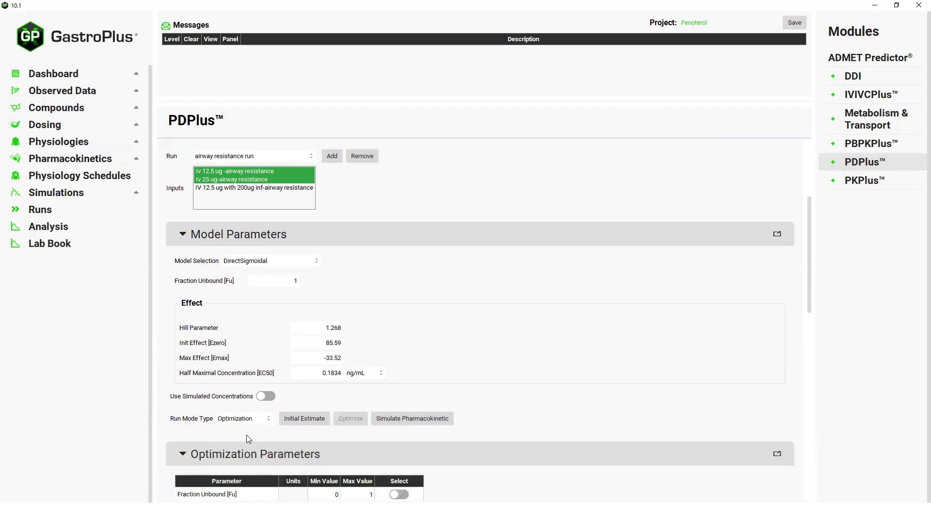
Step: Enable the use of simulated concentrations and set the initial effect [Ezero] to 100
{"action": "left_click", "coordinate": [267, 396]}
{"action": "double_click", "coordinate": [356, 347]}
{"action": "type", "text": "100"}
Step: Select Max Effect [Emax], Half Maximum Concentration [EC50] and Hill Parameter for optimization, and run the optimization
{"action": "scroll", "coordinate": [376, 348], "scroll_direction": "down", "scroll_amount": 3}
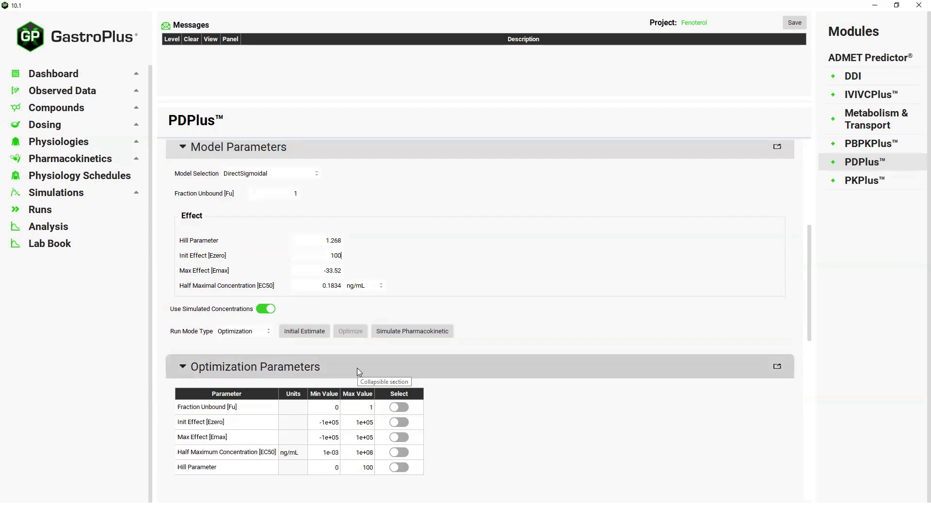
{"action": "left_click", "coordinate": [405, 438]}
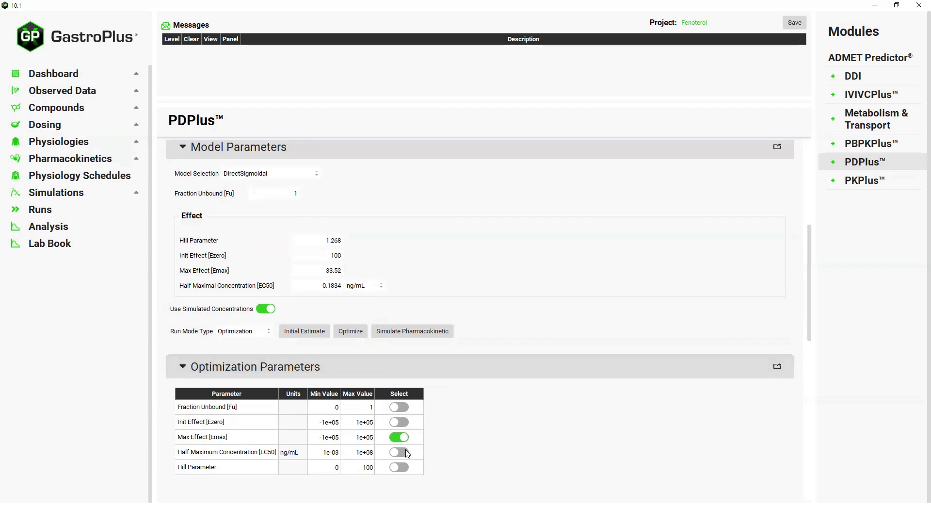
{"action": "left_click", "coordinate": [406, 452]}
{"action": "left_click", "coordinate": [405, 468]}
{"action": "left_click", "coordinate": [350, 333]}
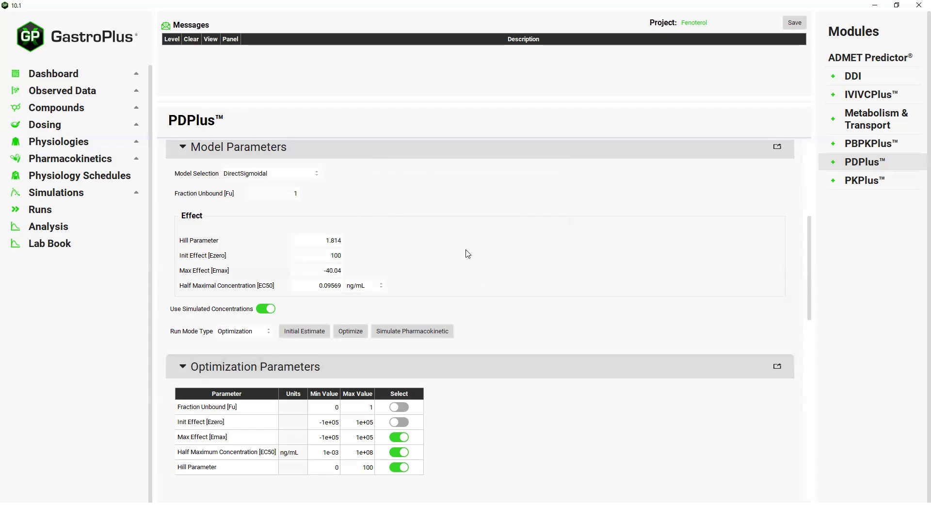
Step: Examine the optimization's effect and plasma concentration plots, fit statistics, parameter statistics and the covariance and correlation matrices
{"action": "scroll", "coordinate": [508, 277], "scroll_direction": "down", "scroll_amount": 1}
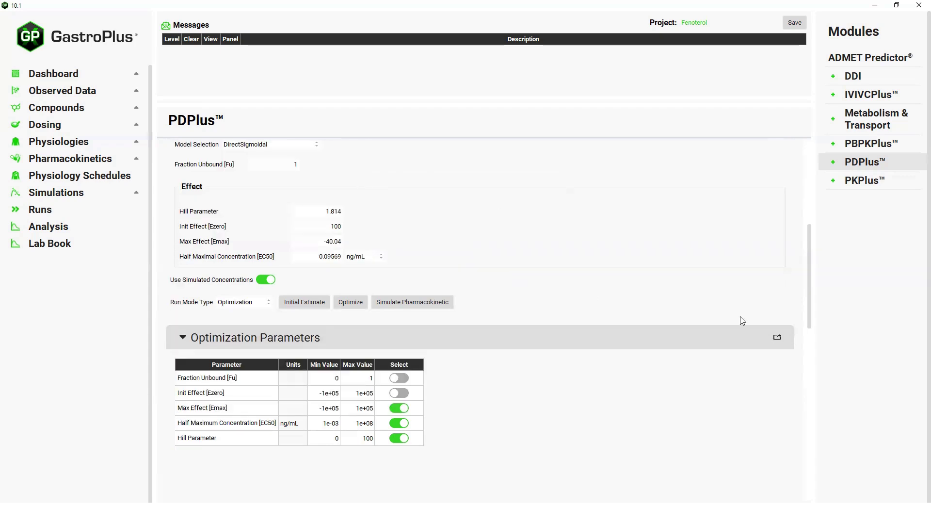
{"action": "left_click_drag", "start_coordinate": [809, 289], "coordinate": [805, 377]}
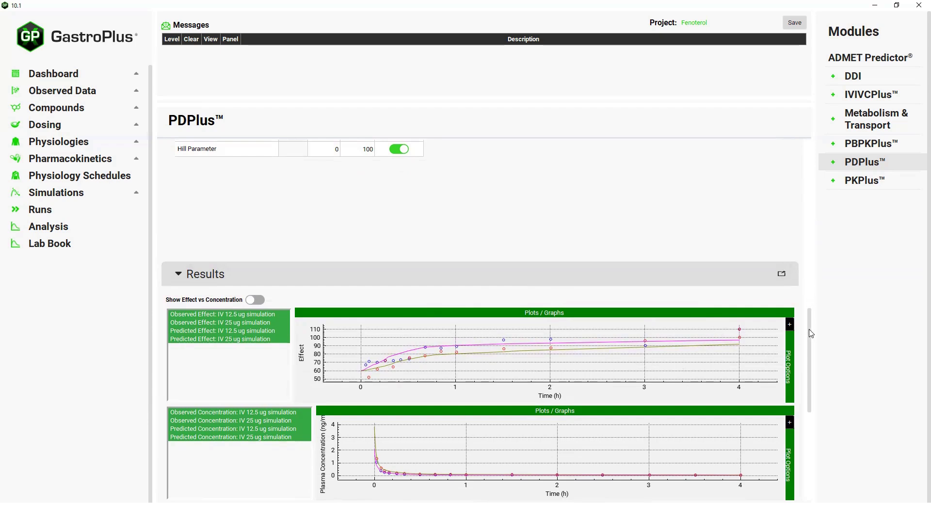
{"action": "scroll", "coordinate": [815, 347], "scroll_direction": "down", "scroll_amount": 1}
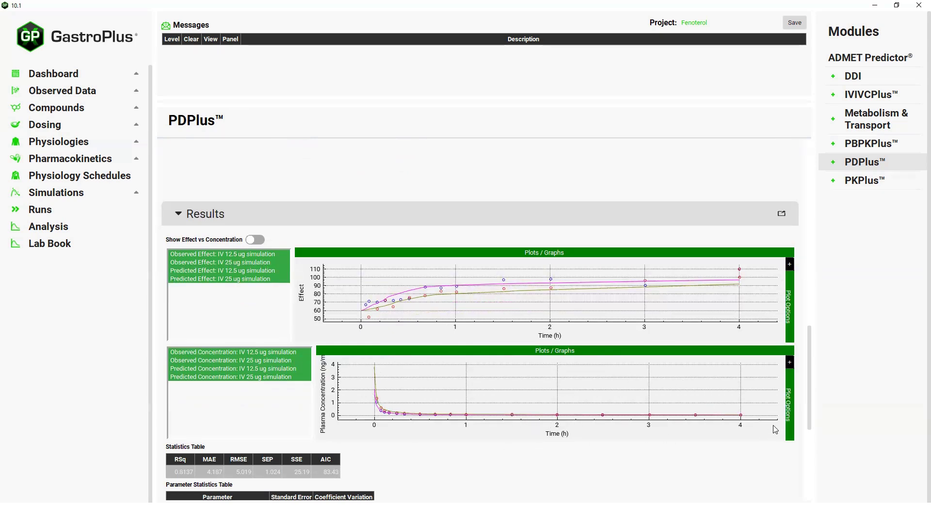
{"action": "left_click_drag", "start_coordinate": [808, 380], "coordinate": [803, 459]}
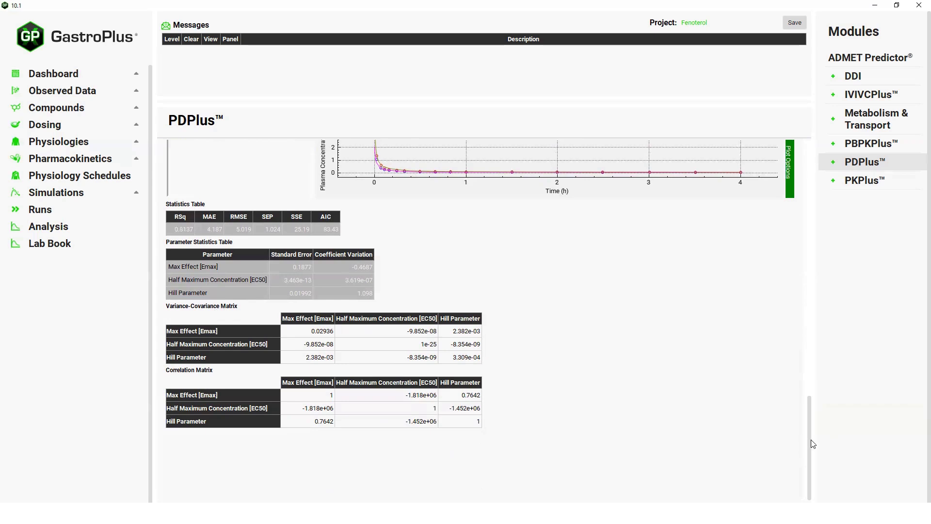
{"action": "left_click_drag", "start_coordinate": [811, 439], "coordinate": [823, 376]}
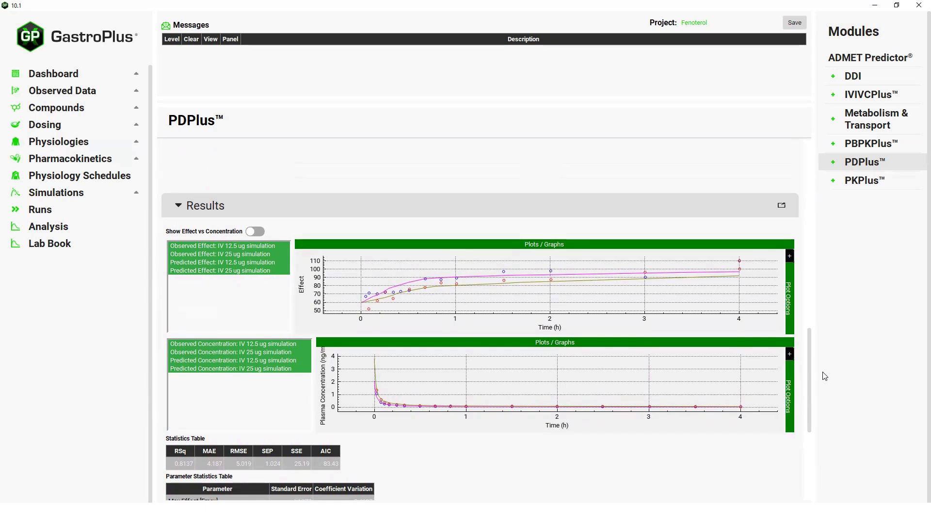
Step: Change the run's input selection to only "IV 12.5 ug with 200ug inf-airway resistance"
{"action": "scroll", "coordinate": [825, 373], "scroll_direction": "up", "scroll_amount": 6}
{"action": "scroll", "coordinate": [773, 243], "scroll_direction": "up", "scroll_amount": 3}
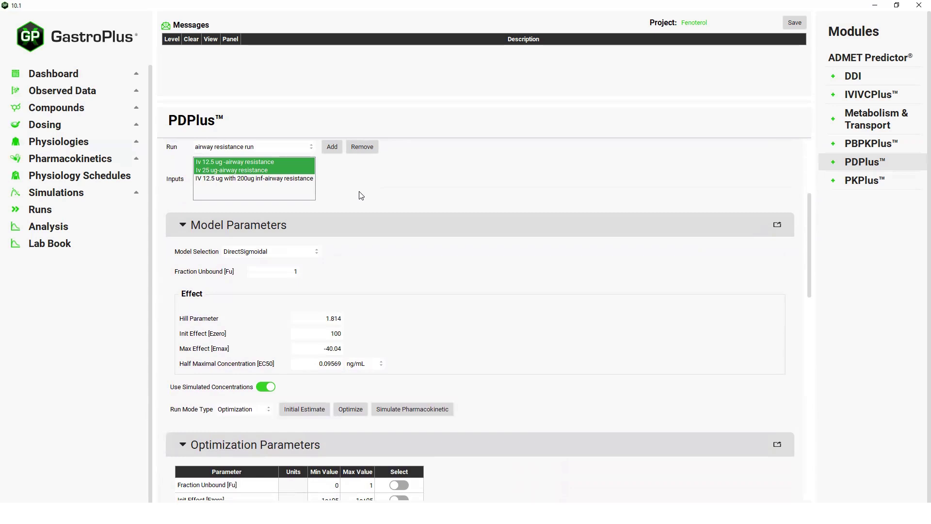
{"action": "left_click", "coordinate": [269, 178], "text": "ctrl"}
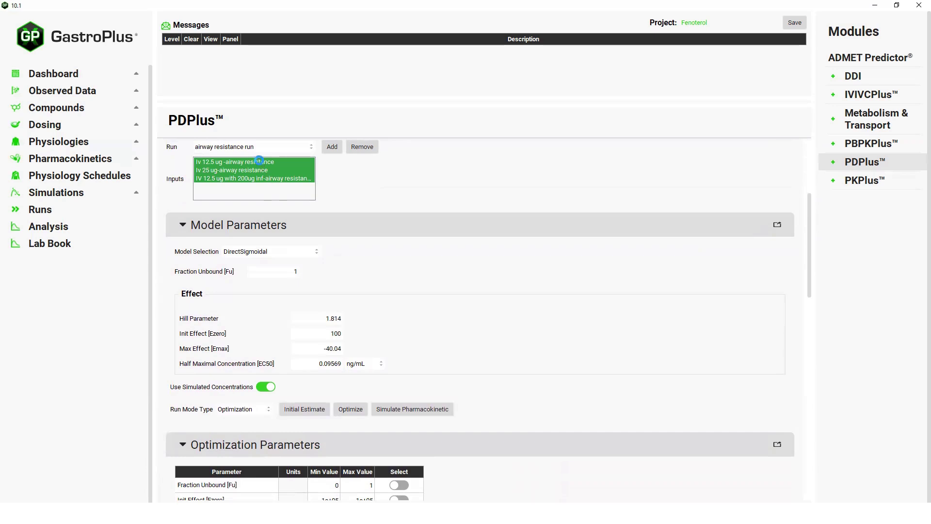
{"action": "left_click", "coordinate": [259, 162], "text": "ctrl"}
{"action": "left_click", "coordinate": [255, 173], "text": "ctrl"}
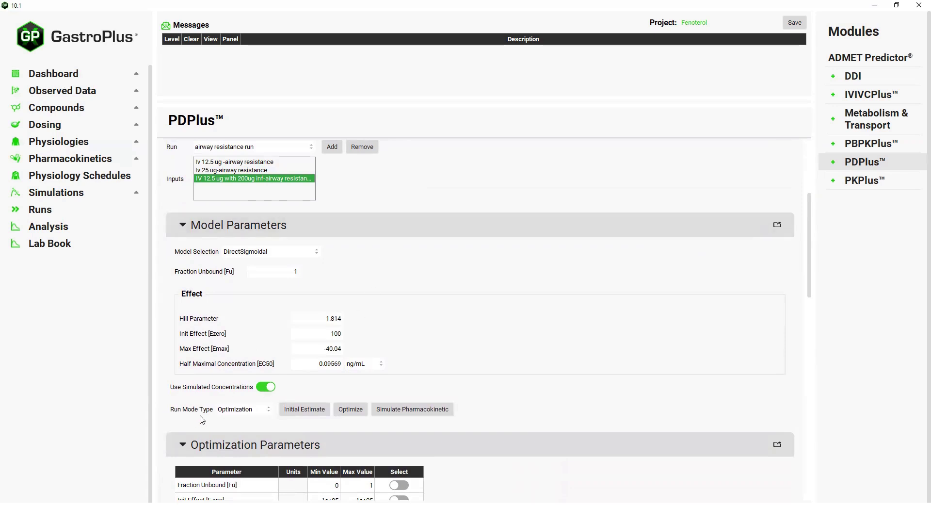
Step: Set the run mode type to BatchSimulation and simulate the infusion input to show its result plots
{"action": "left_click", "coordinate": [271, 413]}
{"action": "left_click", "coordinate": [245, 428]}
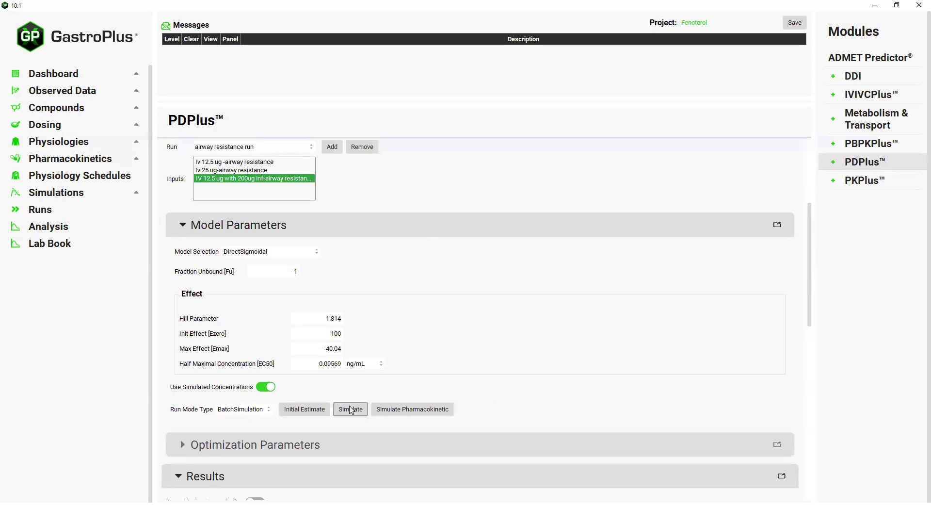
{"action": "left_click", "coordinate": [351, 410]}
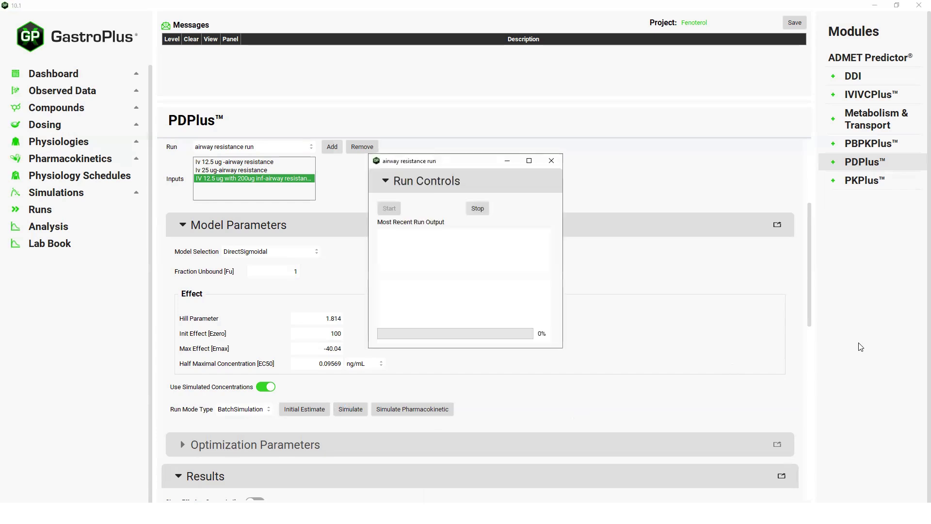
{"action": "scroll", "coordinate": [815, 339], "scroll_direction": "down", "scroll_amount": 4}
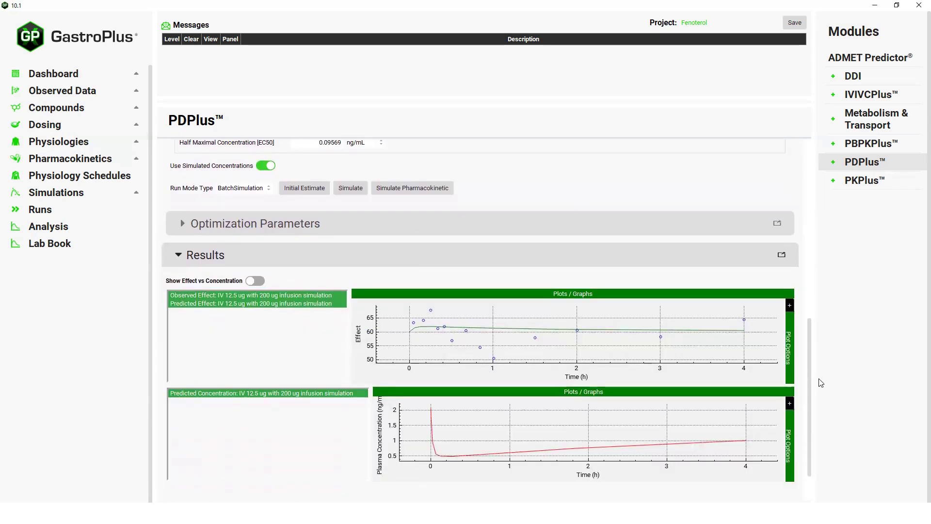